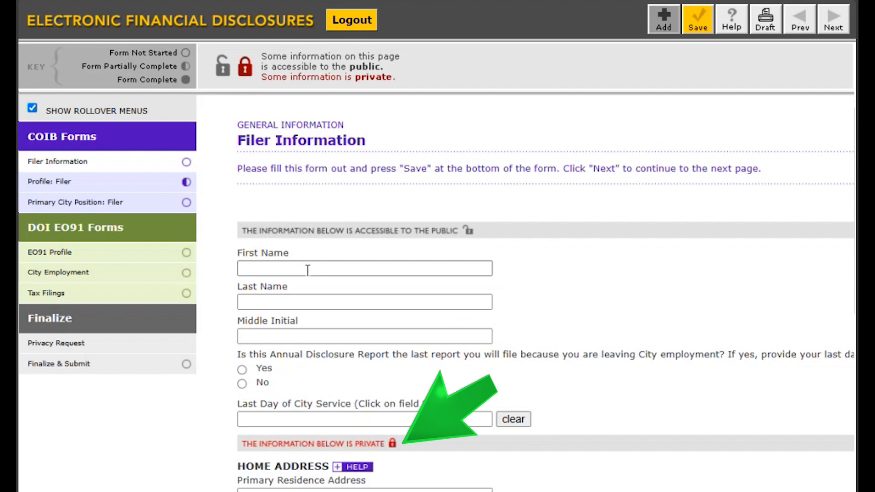
Fill in the filer's first and last name, home address and home telephone, answering No to the last-report question.
click(307, 270)
key(Tab)
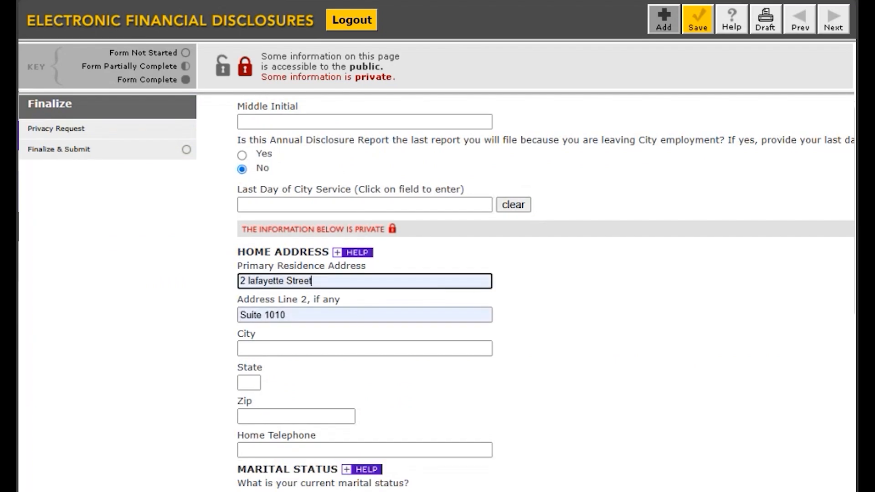
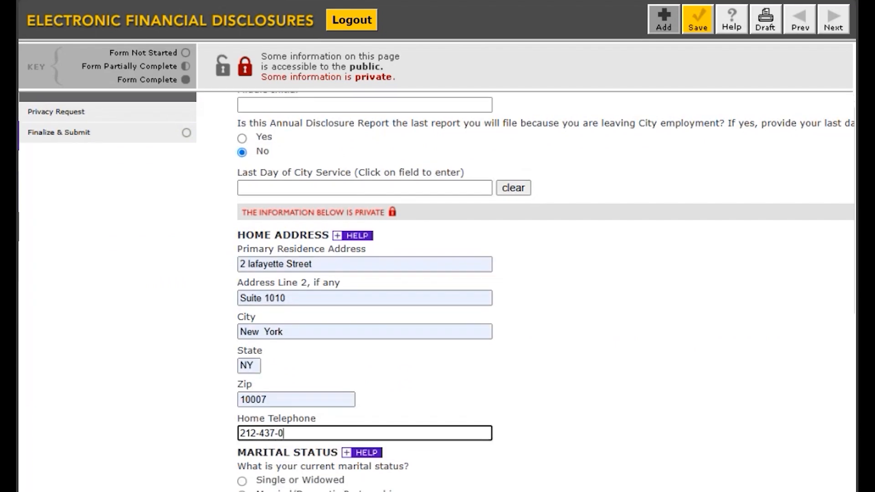
Set the marital status to Married/Domestic Partnership, answer Yes to having unemancipated children, and save the filer information.
scroll(174, 398, down, 3)
click(241, 338)
click(241, 416)
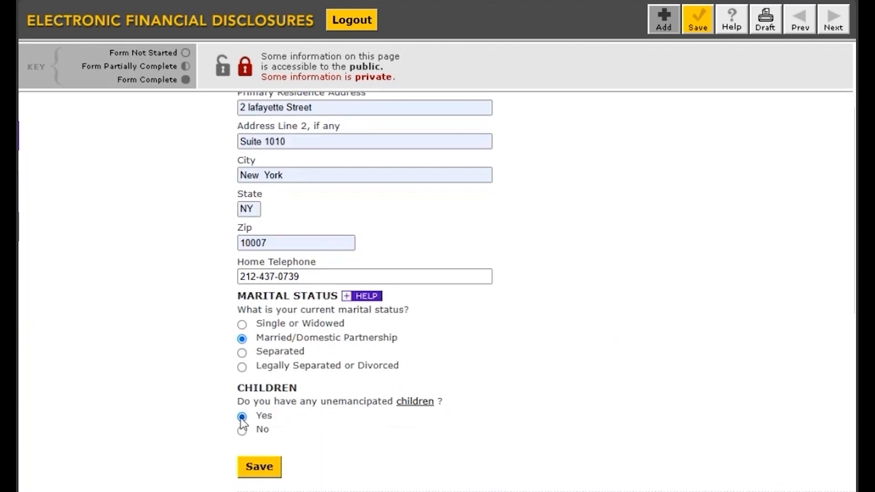
click(258, 469)
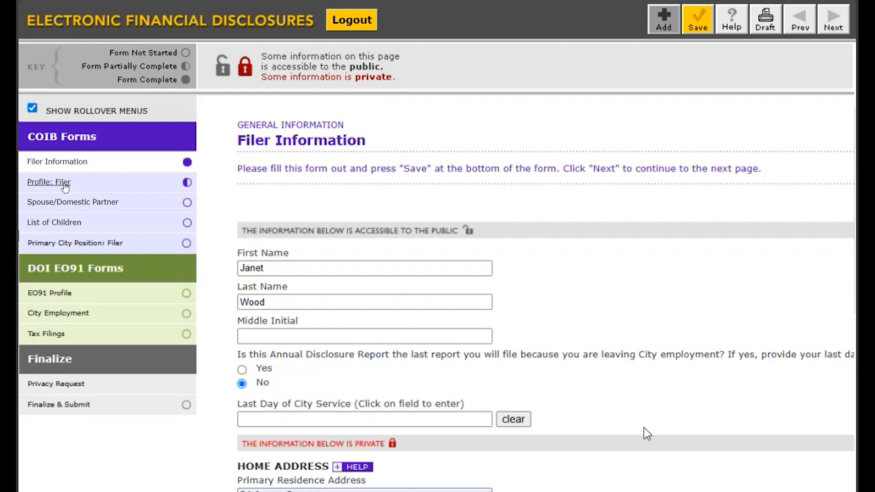
Open the filer's profile form and read the help for question 1 and the definition of political party in question 3.
click(49, 182)
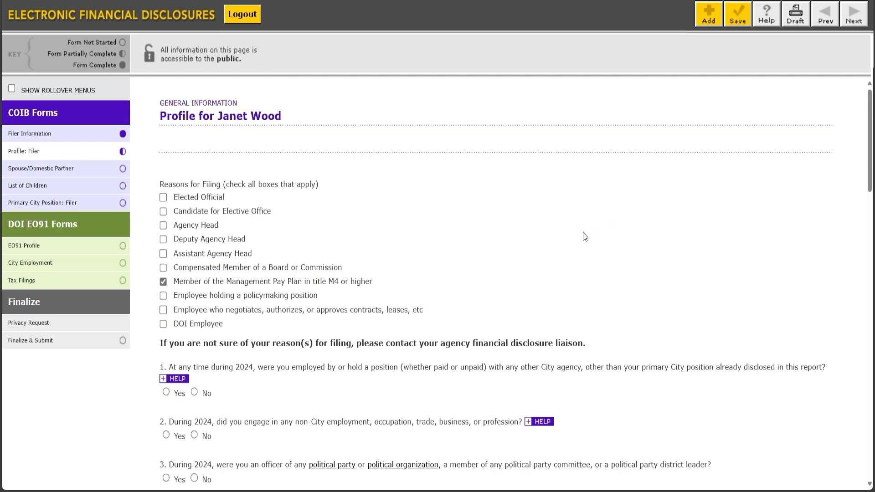
click(170, 379)
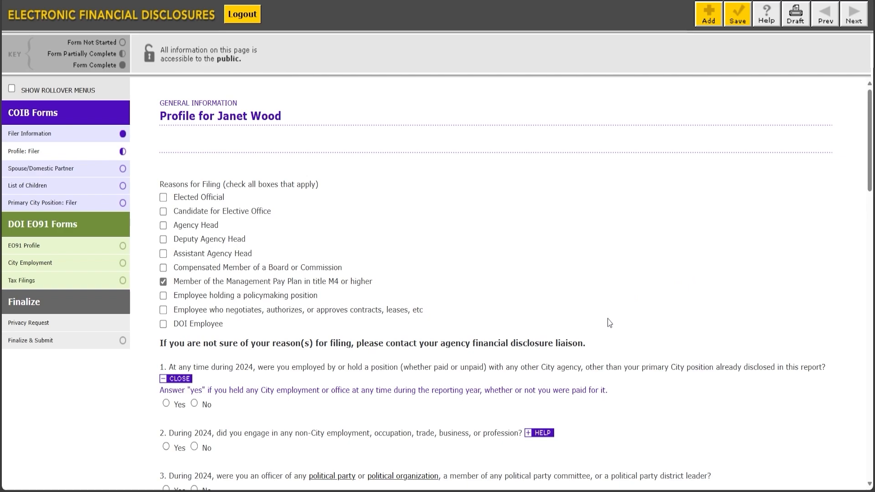
click(177, 378)
scroll(335, 355, down, 3)
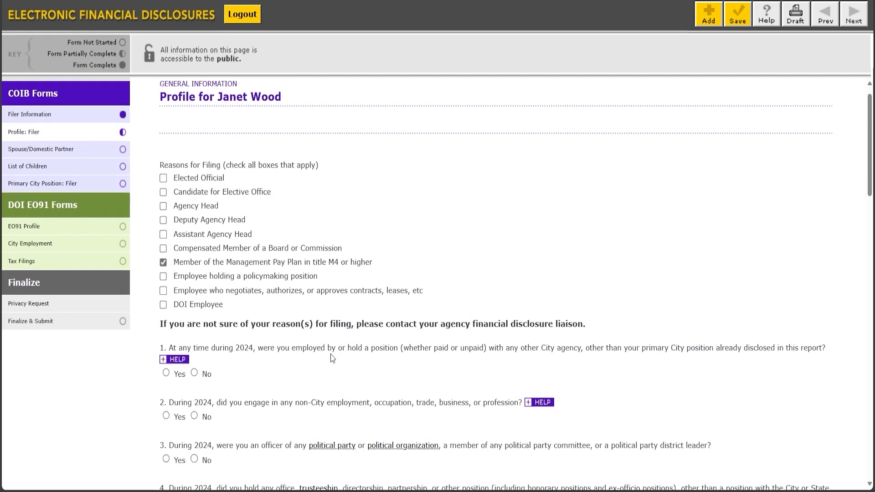
click(335, 304)
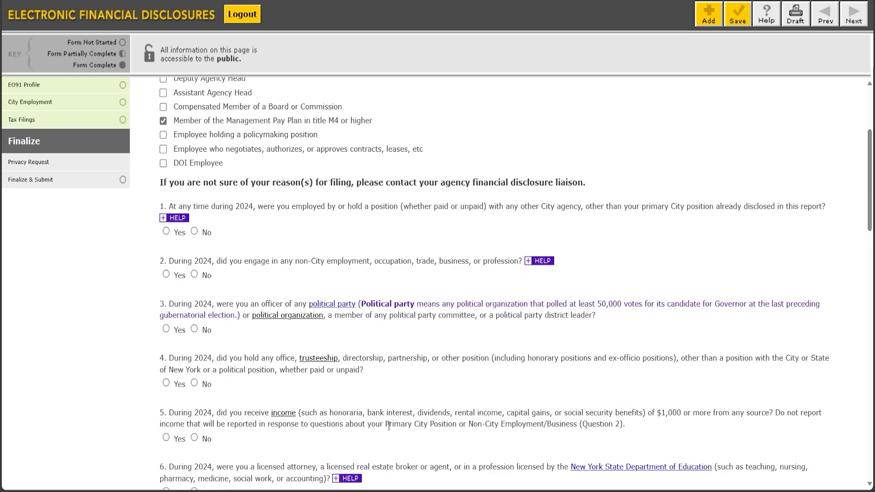
Answer Yes to profile questions 2 and 5 and No to questions 1, 3 and 4.
click(194, 231)
click(166, 273)
click(194, 318)
click(194, 371)
click(165, 427)
scroll(277, 397, down, 4)
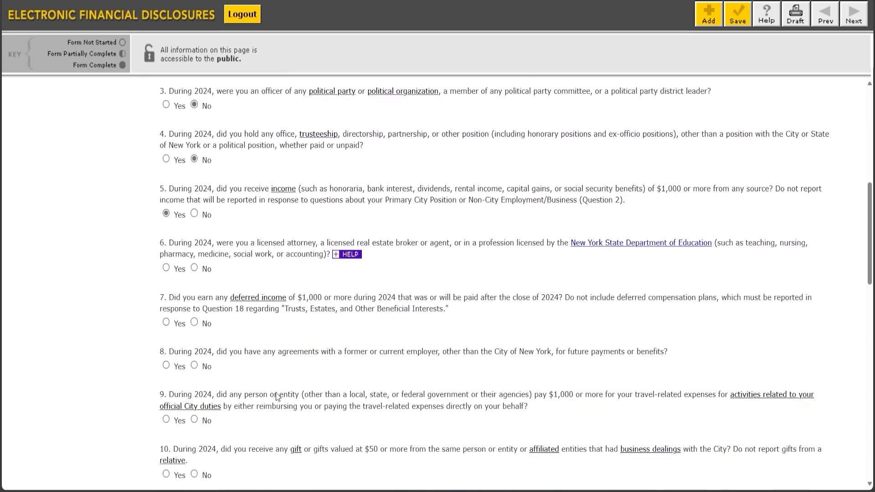
Answer No to profile questions 6 through 11.
scroll(276, 393, down, 1)
click(194, 213)
click(194, 268)
click(194, 311)
click(194, 365)
click(194, 420)
click(195, 473)
scroll(222, 258, down, 6)
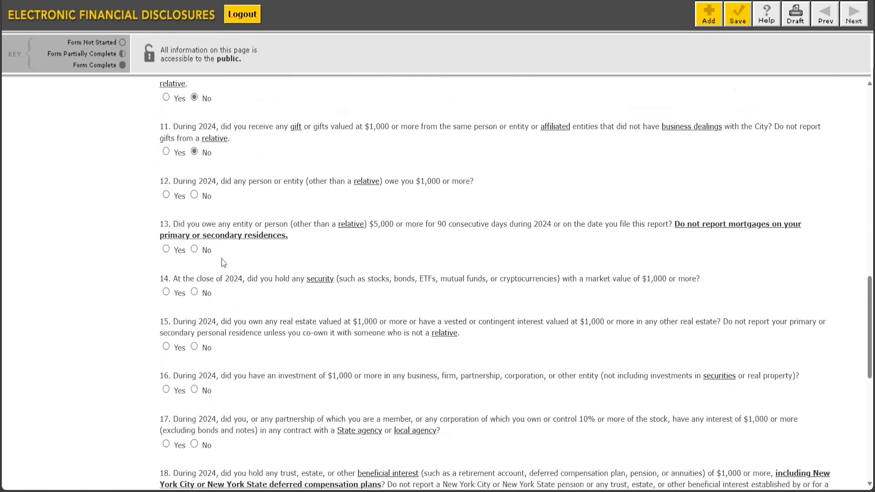
Answer Yes to questions 13, 14, 15, 18 and 22 and No to the others from 12 to 21, and save the profile.
click(194, 195)
click(165, 249)
click(166, 292)
scroll(225, 346, down, 8)
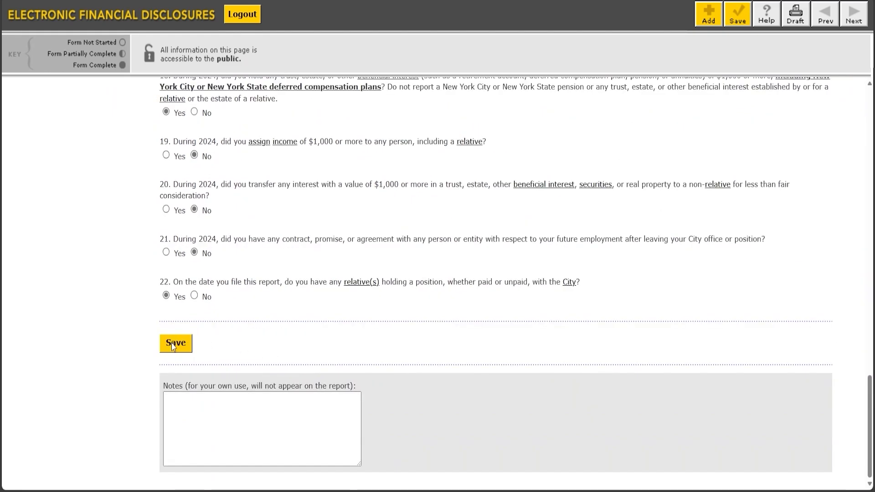
click(173, 345)
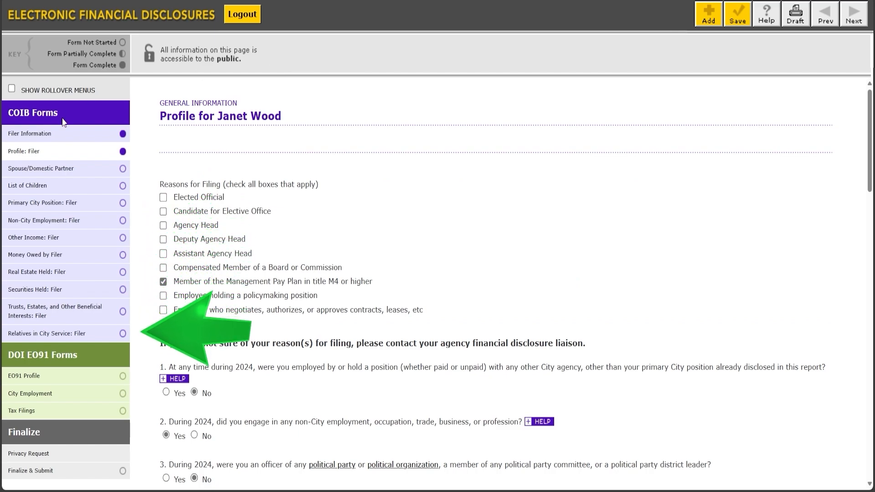
In the Spouse/Domestic Partner form, enter the spouse's first and last name and answer Yes for the 2024 reporting period.
click(44, 170)
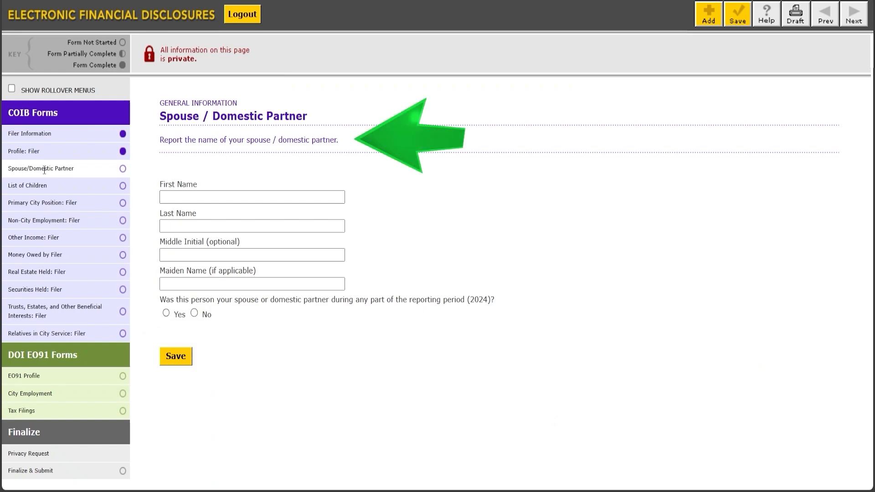
click(191, 199)
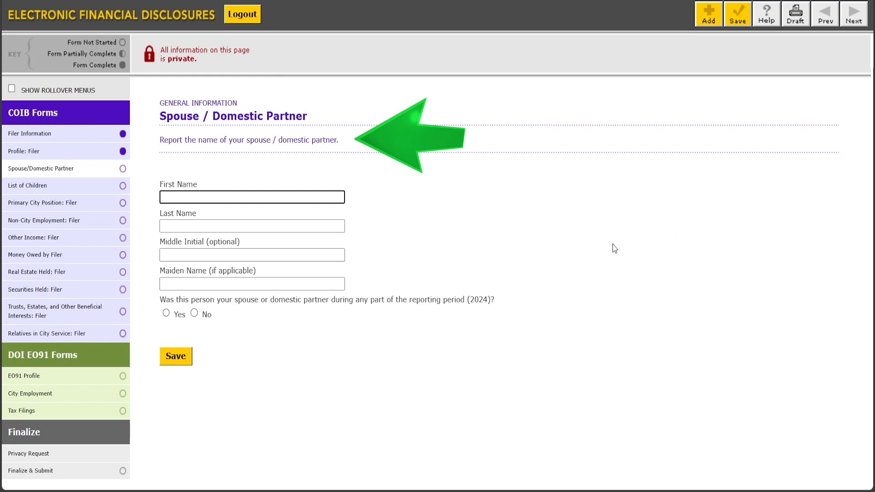
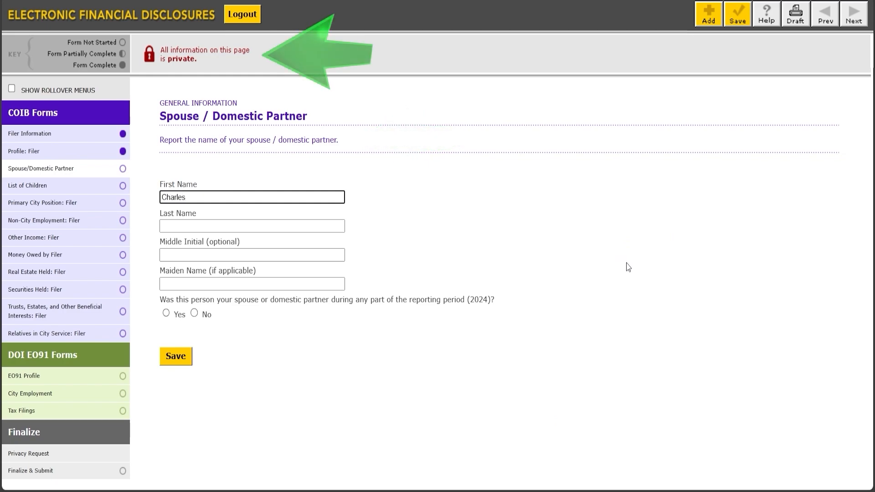
key(Tab)
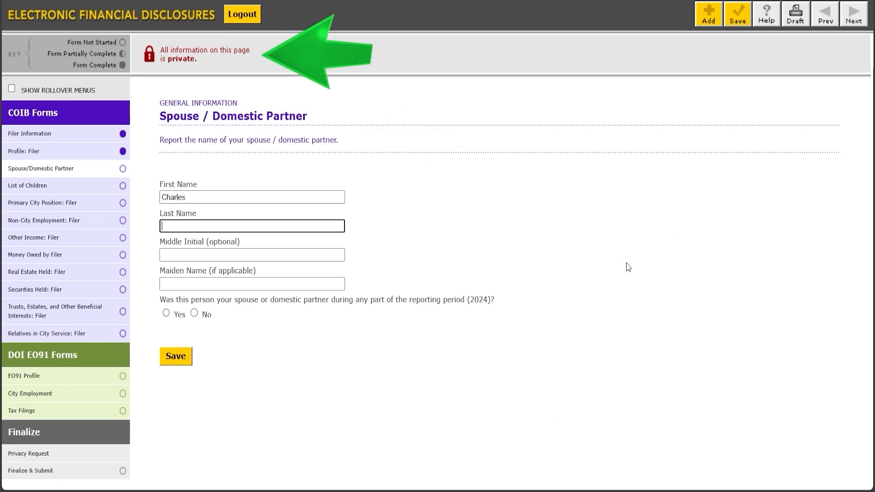
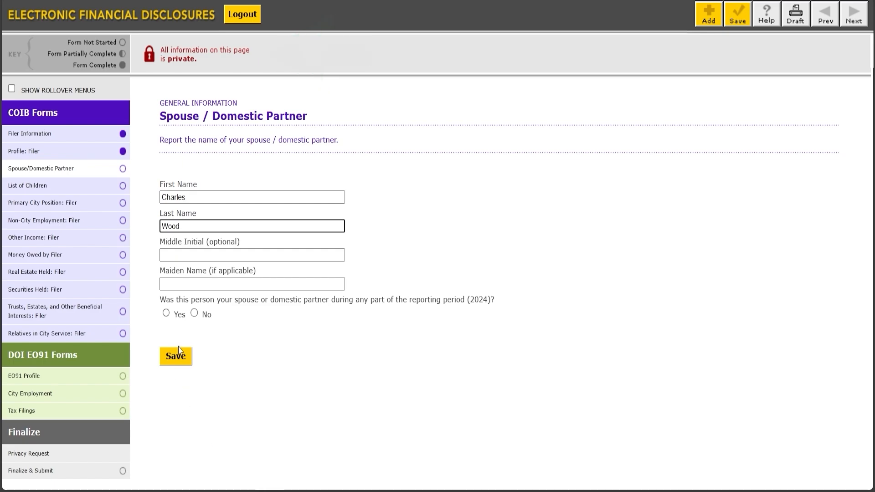
click(166, 314)
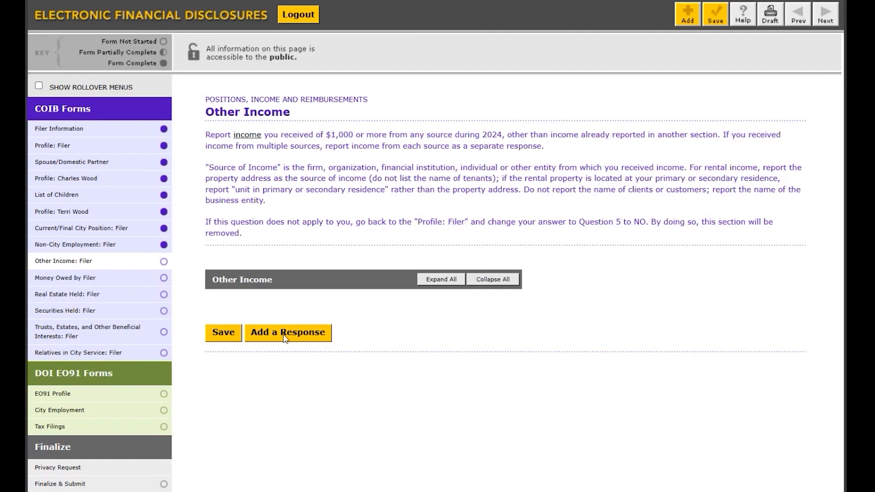
Add an Other Income response with JP Morgan Chase as the source and Bank Interest as the type of income.
click(284, 338)
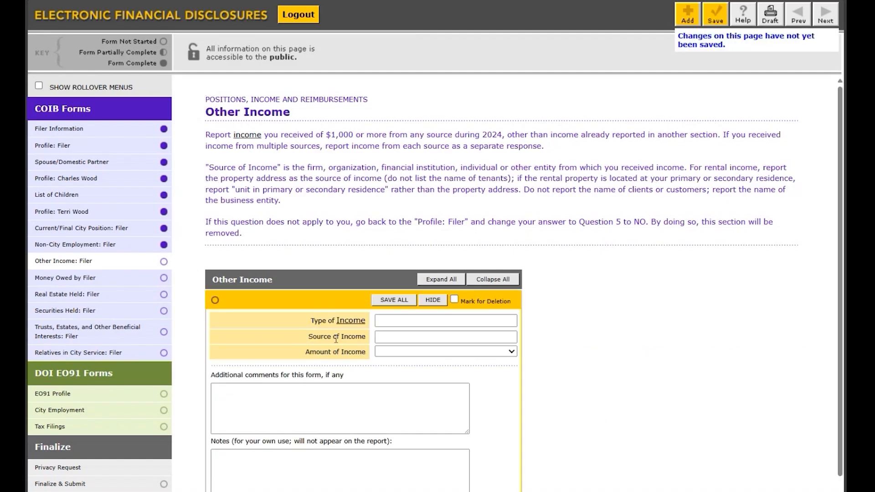
click(402, 341)
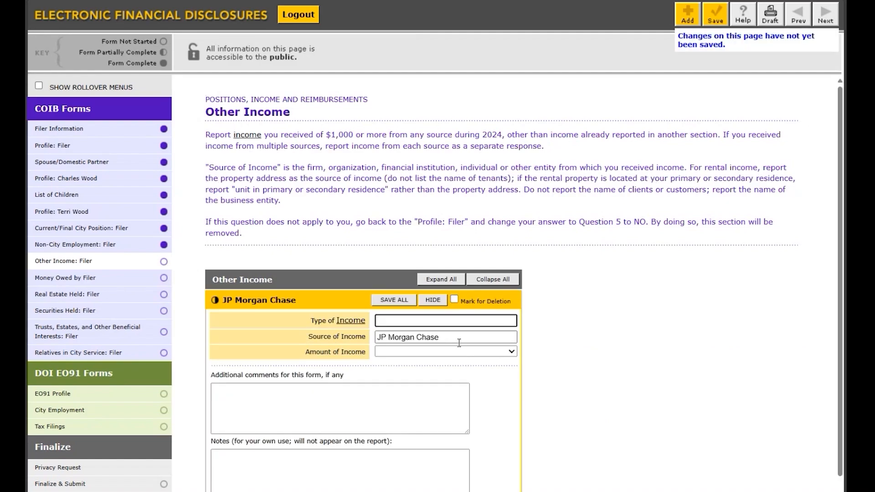
text(Bank Interest)
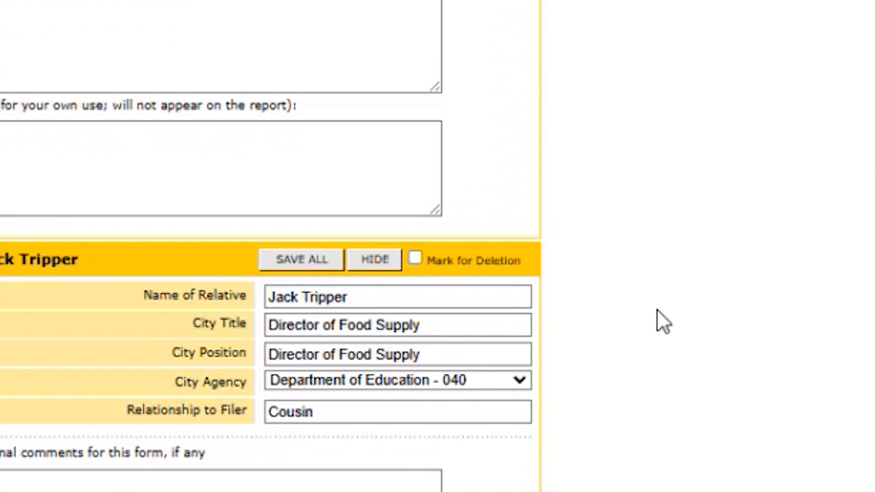
Delete the cousin's entry from the relatives in City service, saving the form, and open the Finalize & Submit page.
click(417, 258)
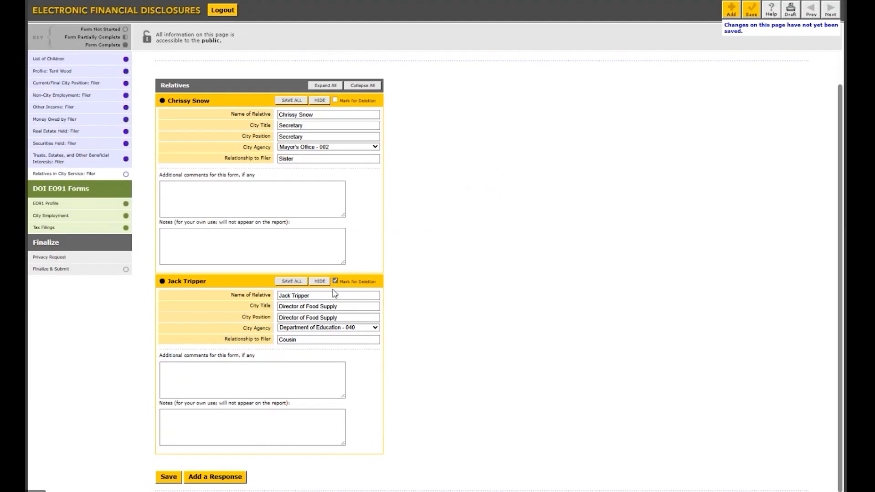
click(169, 478)
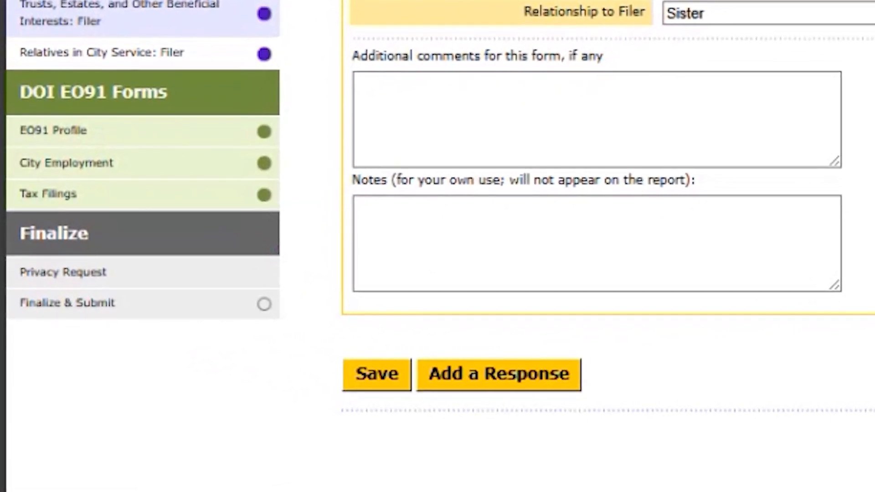
click(86, 303)
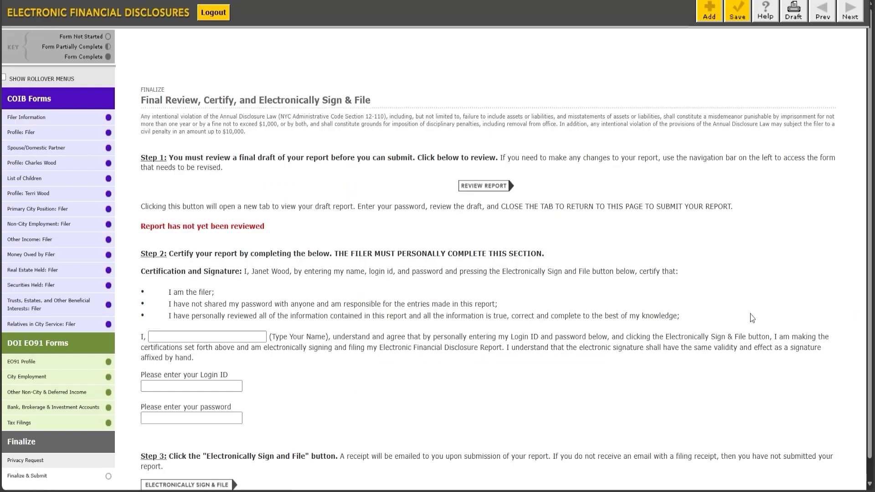